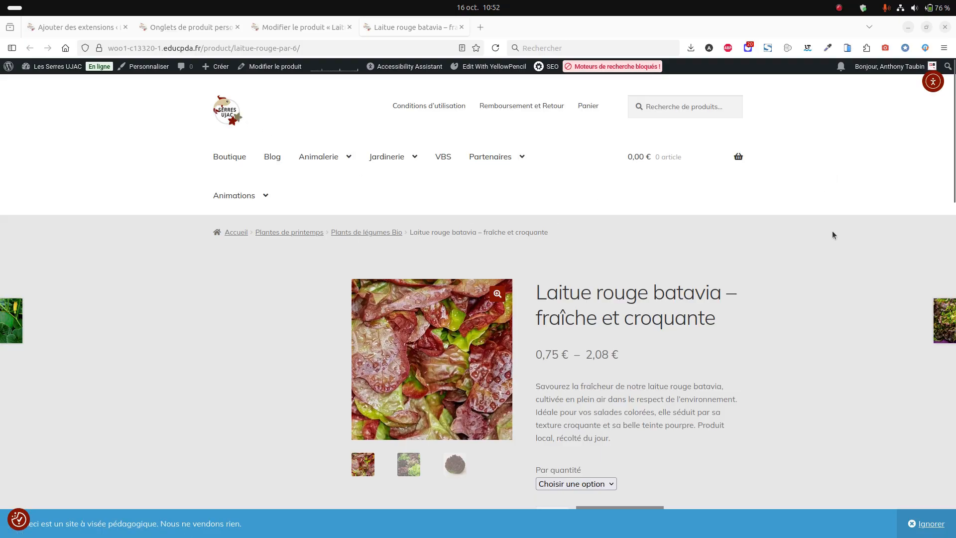
Review the red lettuce product page, including its Description and Informations complémentaires tabs
scroll(808, 258, down, 4)
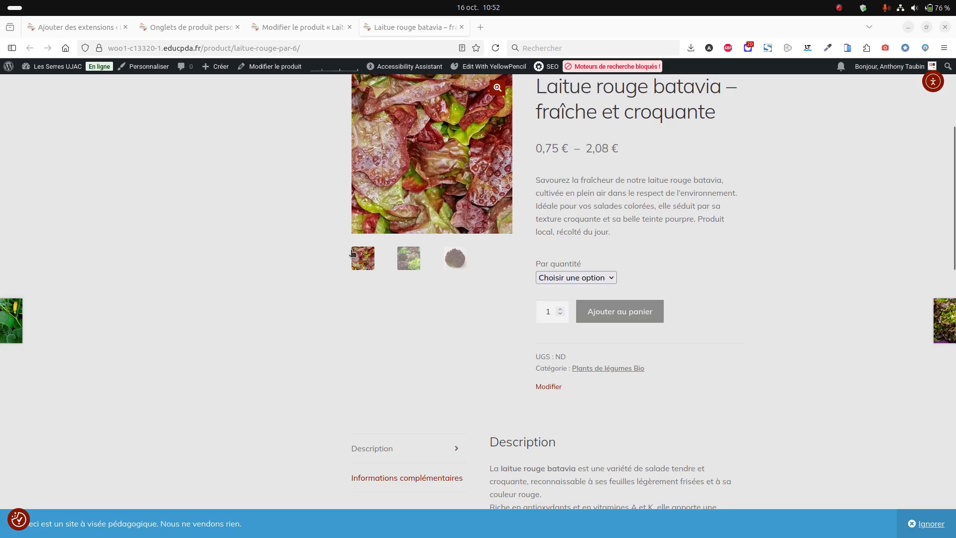
scroll(560, 197, up, 1)
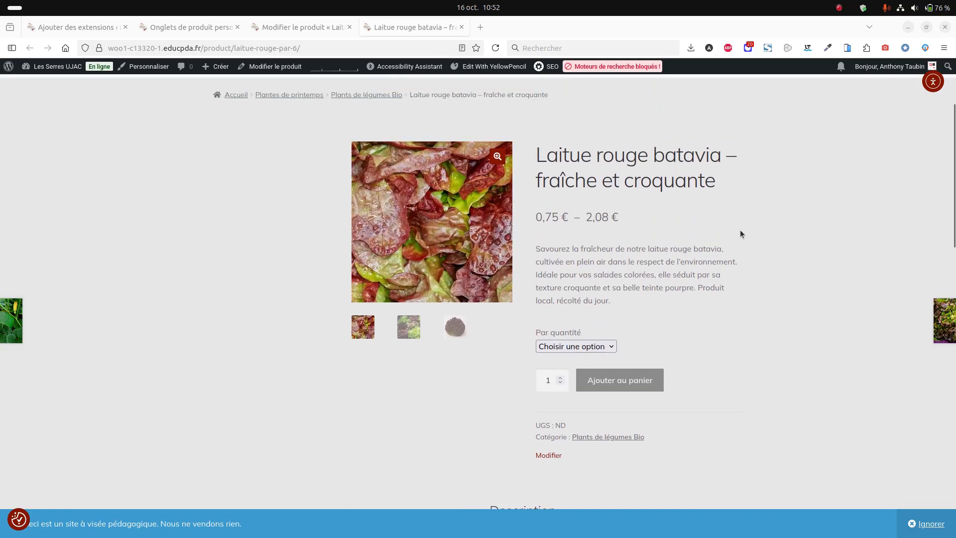
scroll(740, 230, down, 5)
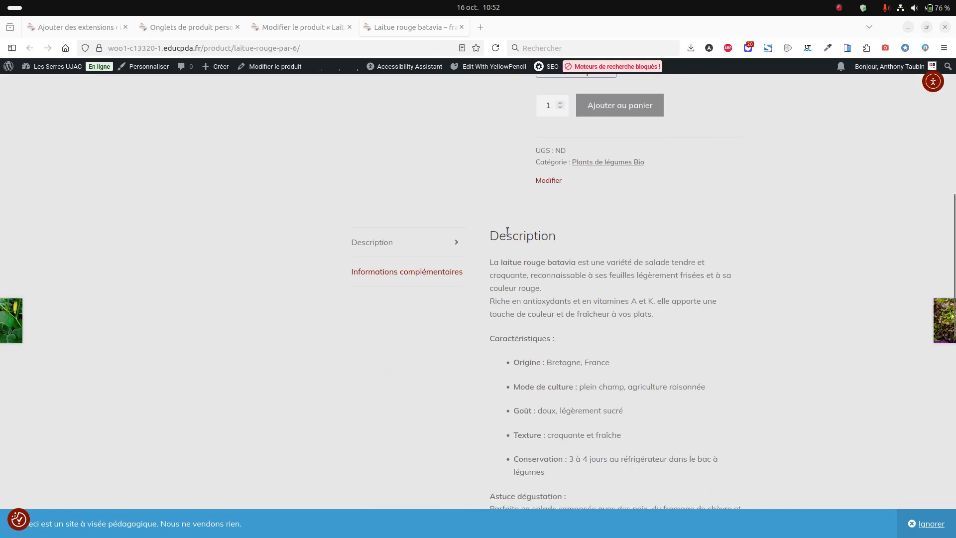
click(431, 273)
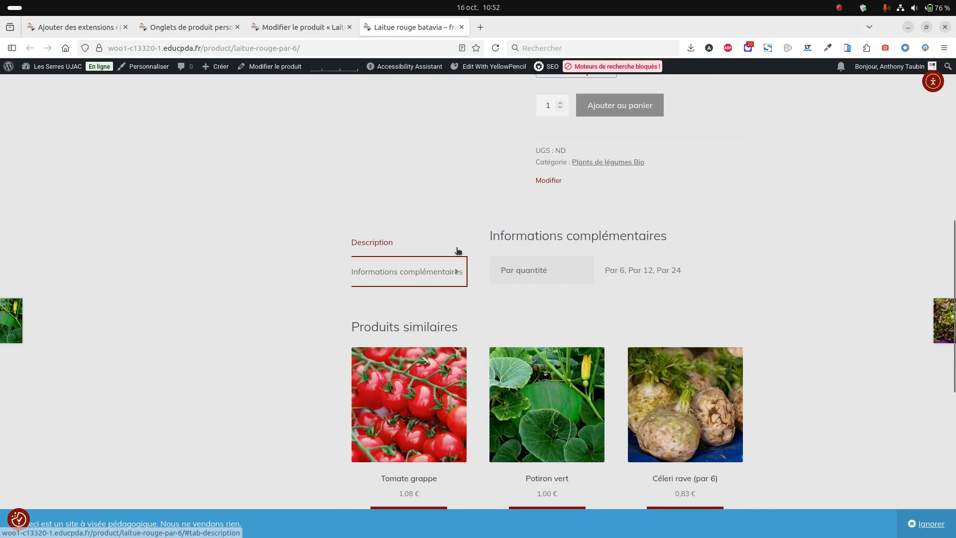
click(409, 245)
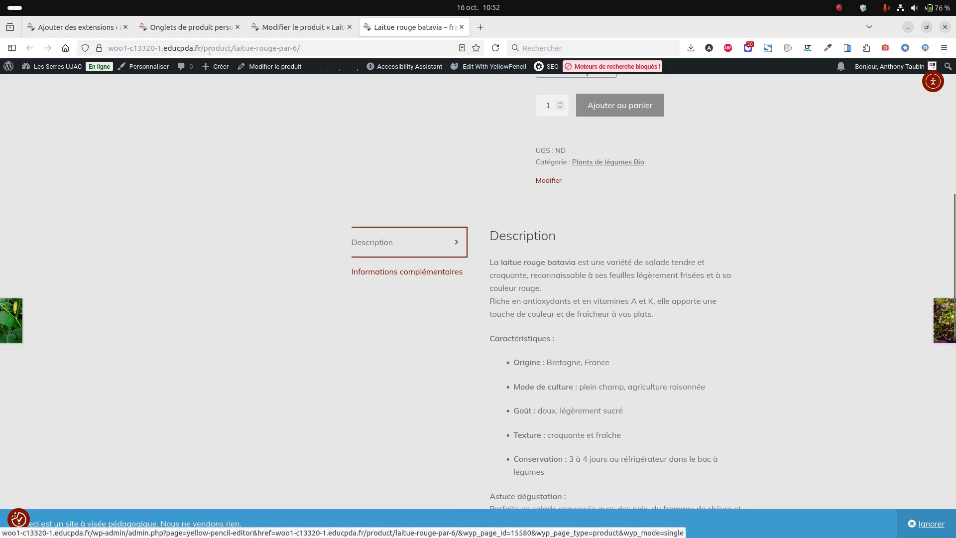
Look over the Custom Product Tabs for WooCommerce extension in the plugin search results and its admin submenu
click(87, 30)
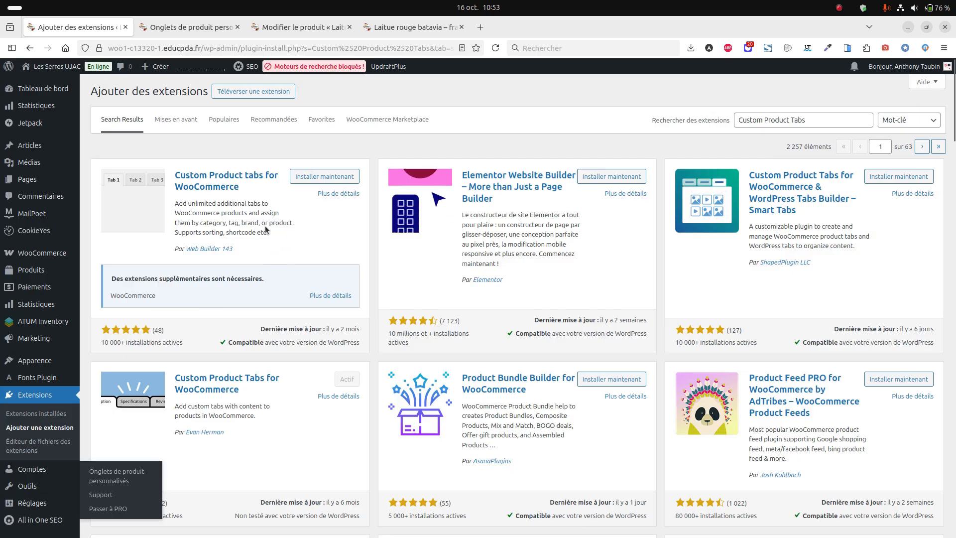
scroll(265, 229, down, 2)
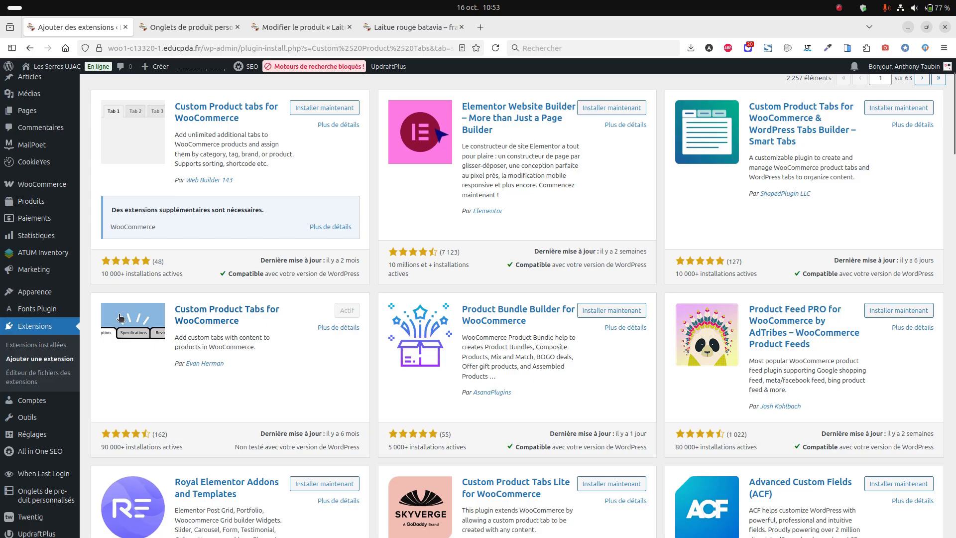
mouse_move(39, 500)
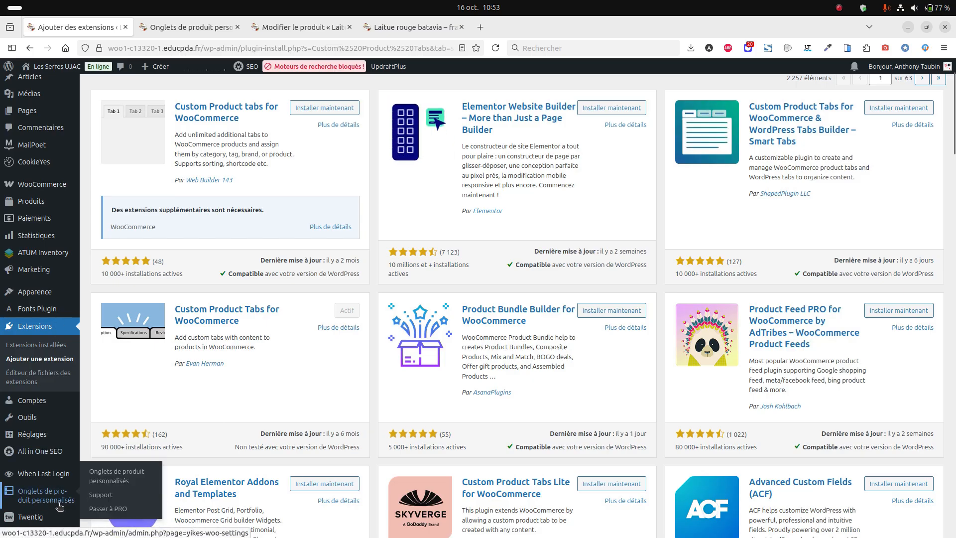
Examine the content of the saved Livraison tab, and return to the list of saved custom product tabs
click(193, 31)
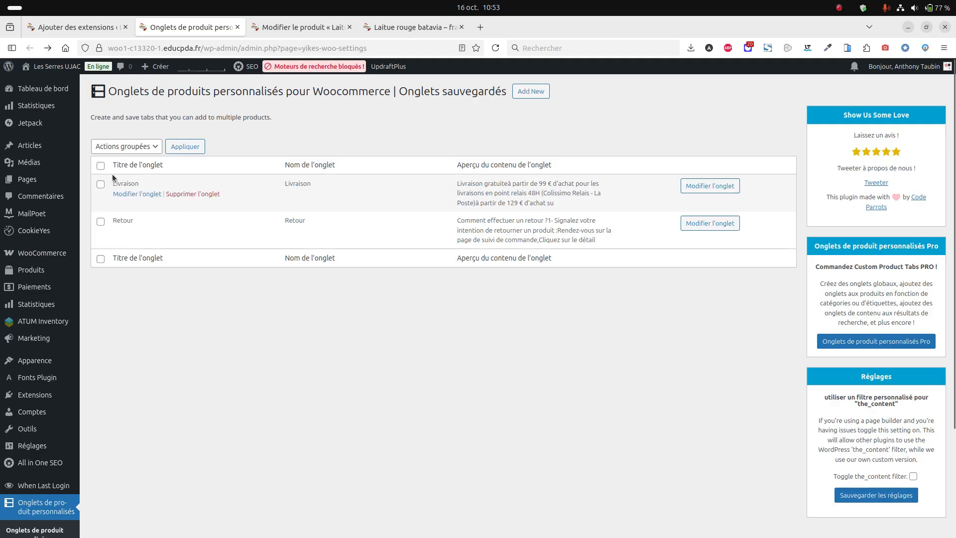
click(144, 195)
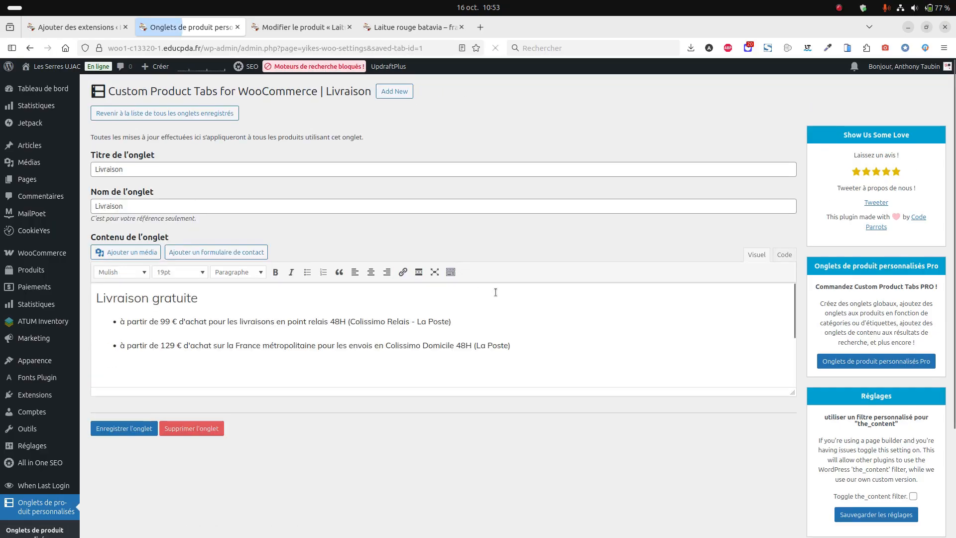
scroll(299, 300, down, 5)
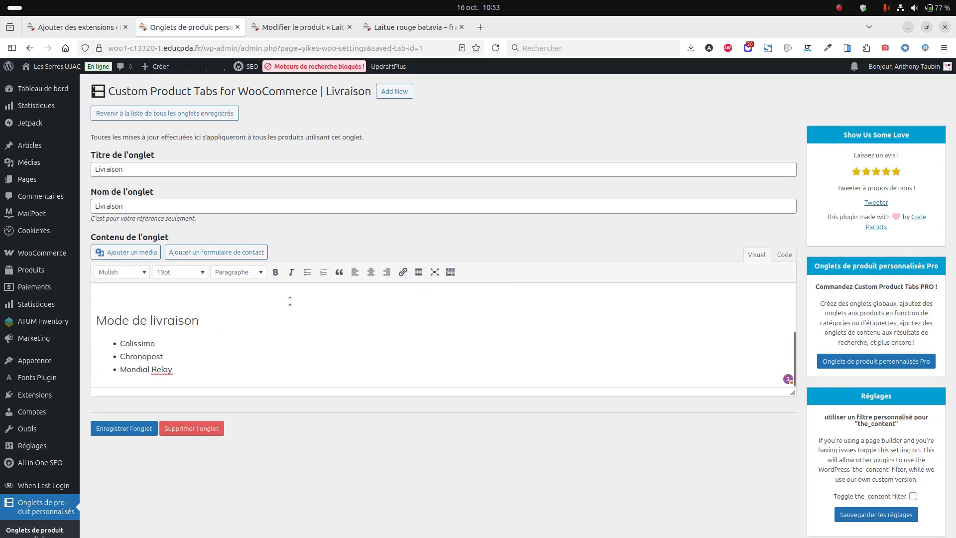
scroll(289, 238, up, 8)
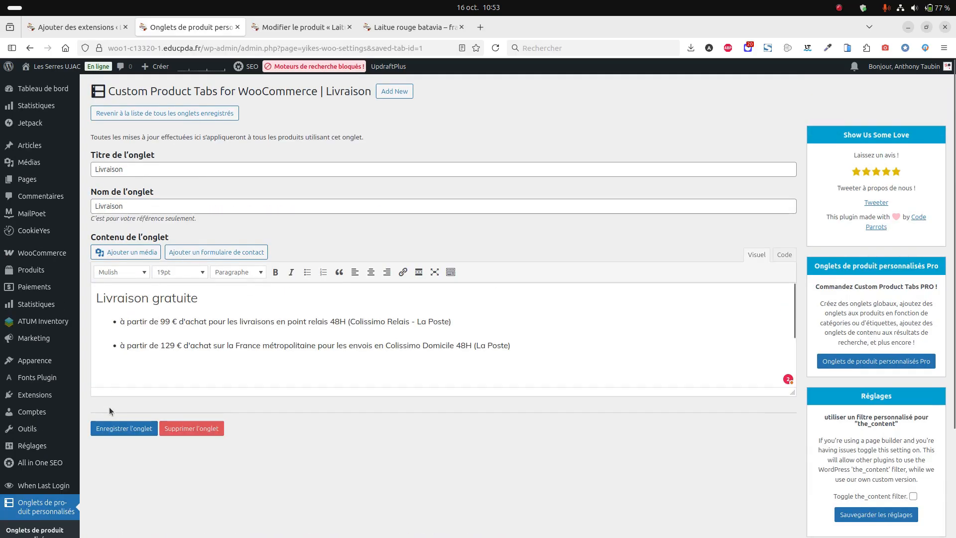
click(159, 114)
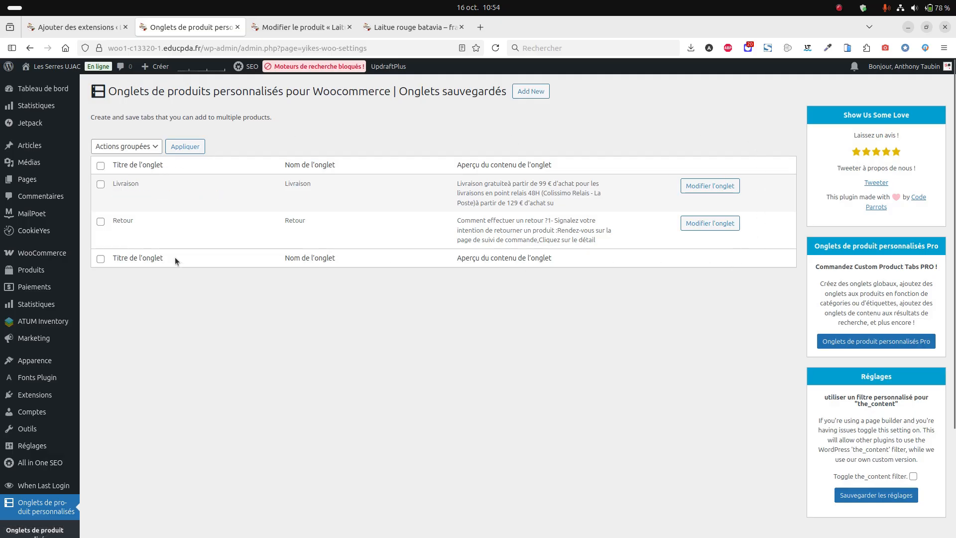
Add the saved Livraison and Retour tabs to the red lettuce product's custom tabs
click(303, 23)
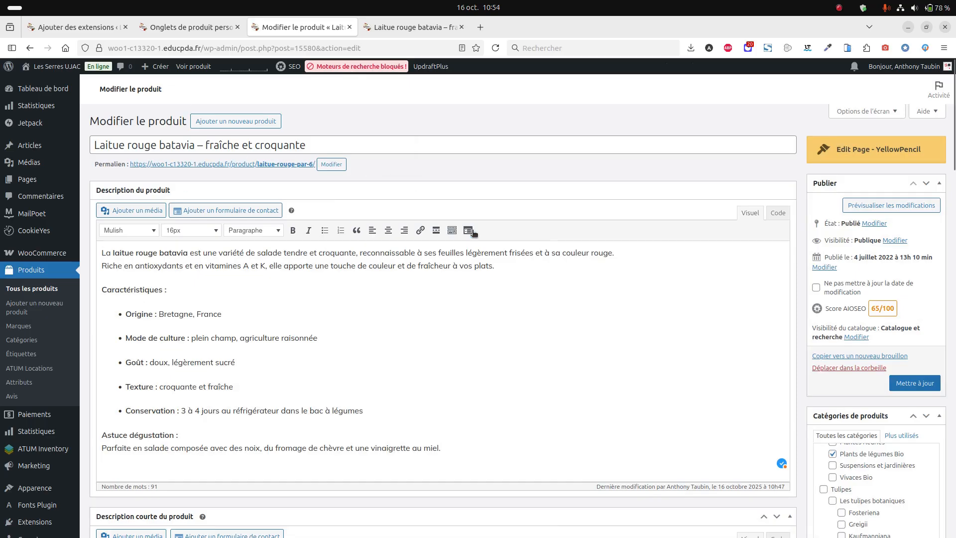
scroll(462, 228, down, 8)
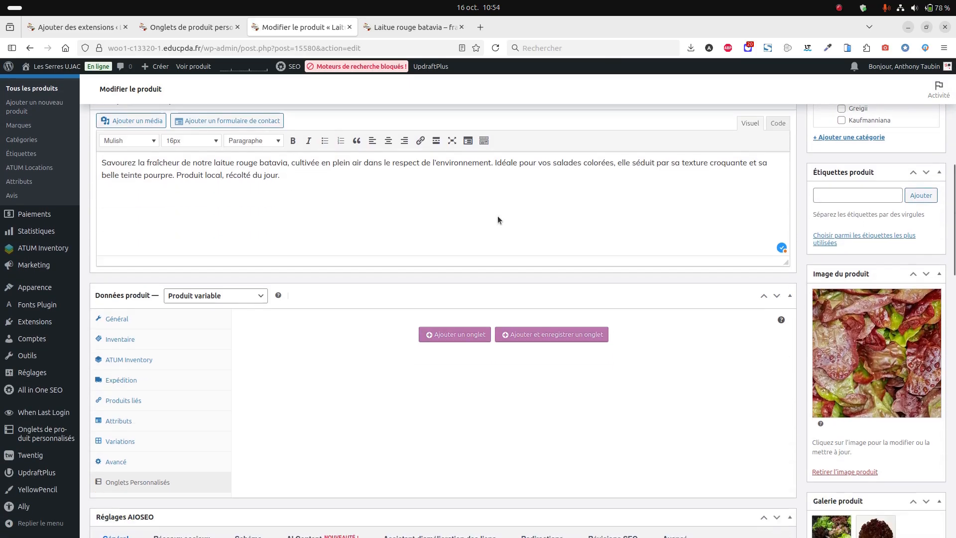
scroll(498, 219, down, 1)
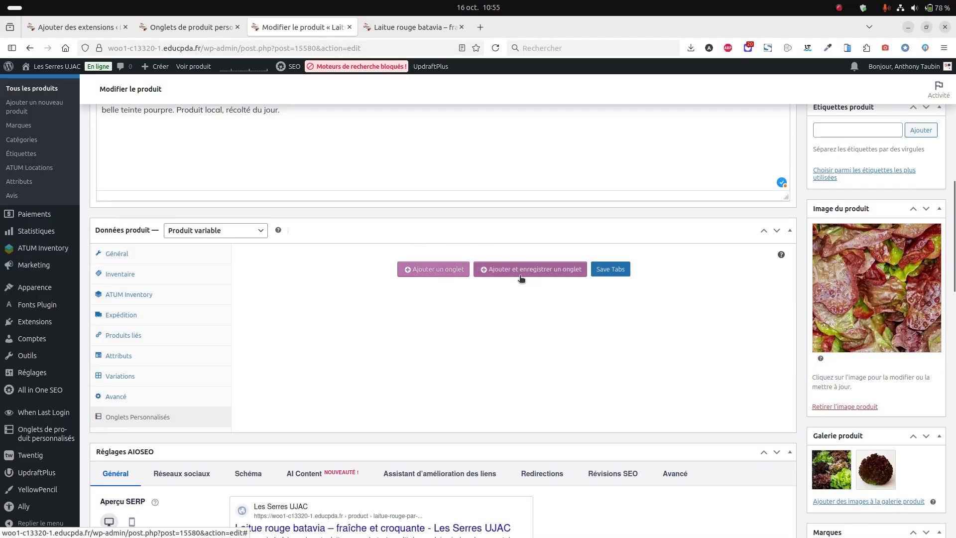
click(536, 274)
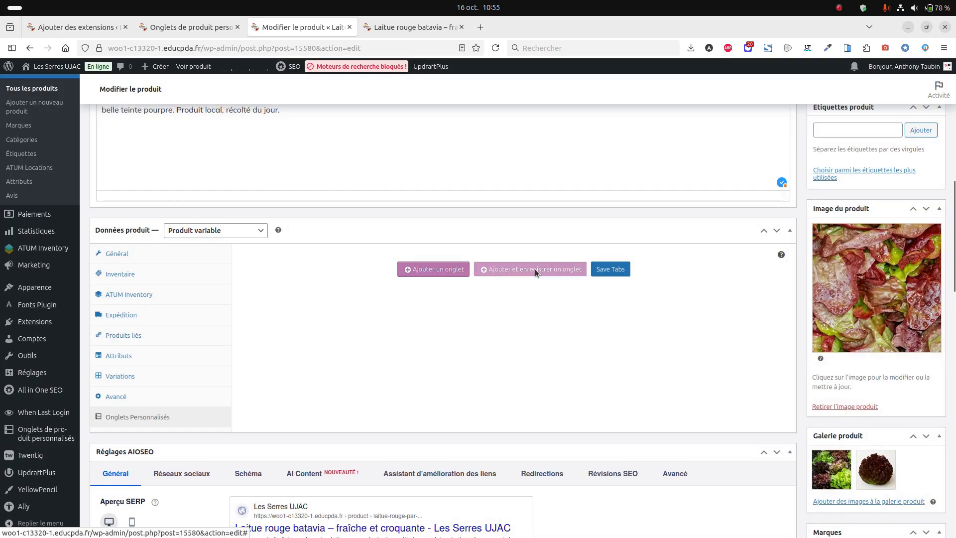
click(546, 297)
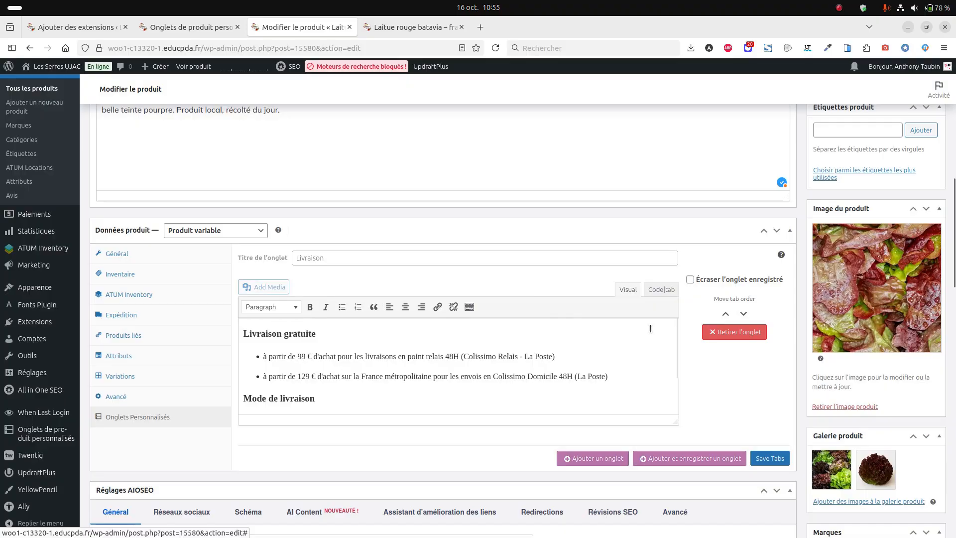
click(714, 458)
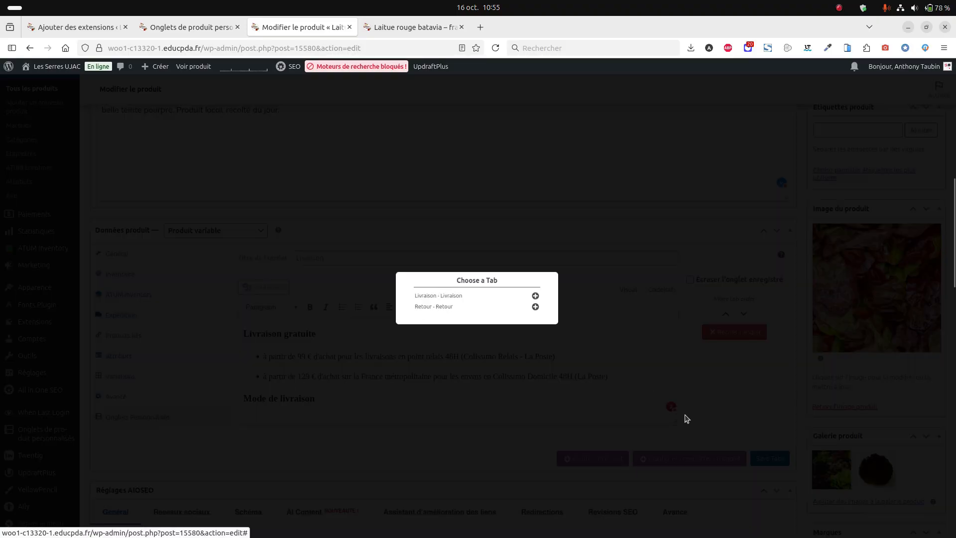
click(546, 311)
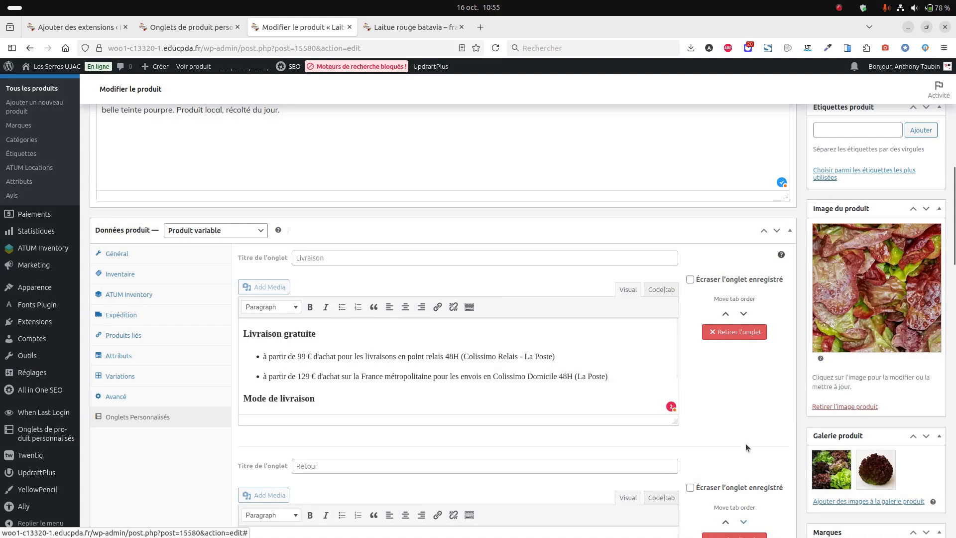
Move the Retour tab above Livraison, and put Livraison back in first position
scroll(742, 463, down, 2)
click(726, 453)
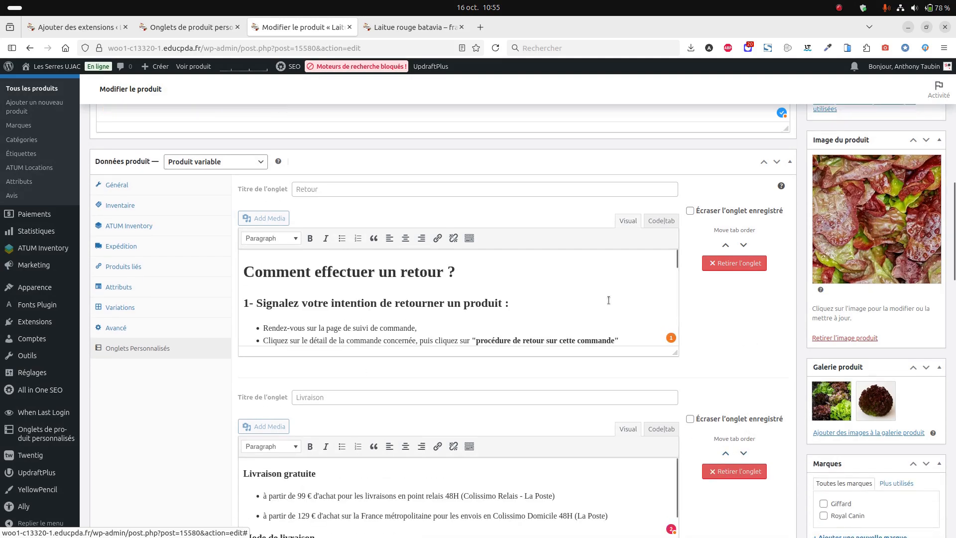
click(744, 247)
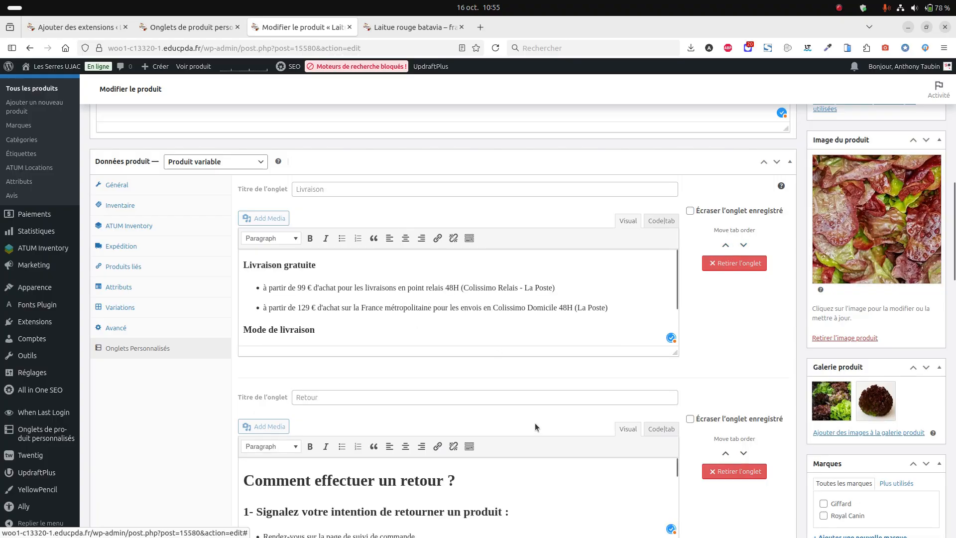
Save the product's custom tabs and update the product
scroll(718, 291, down, 2)
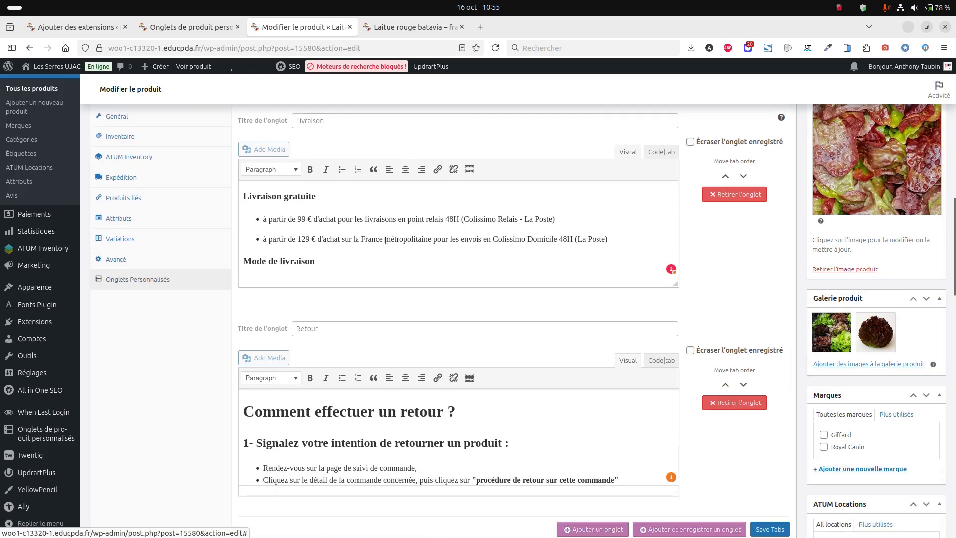
scroll(621, 300, down, 2)
click(765, 456)
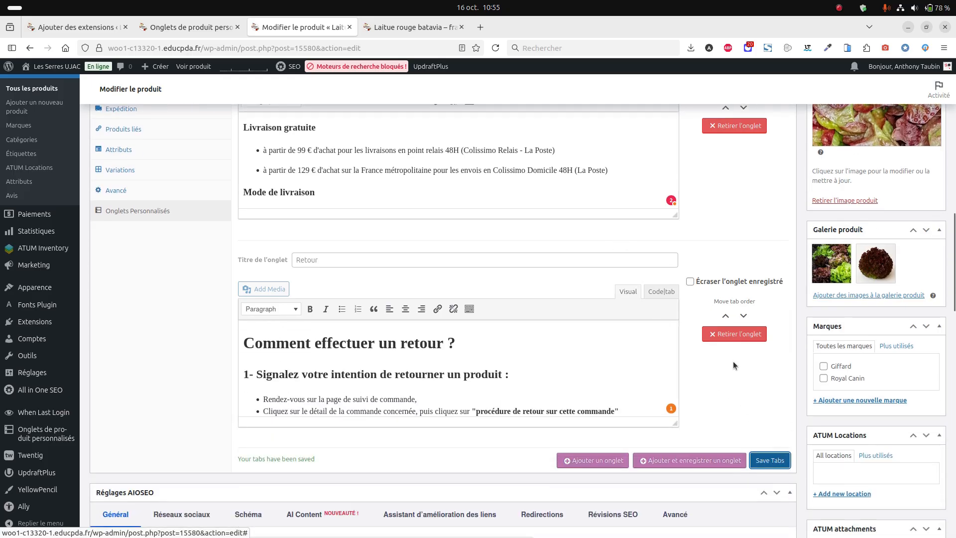
scroll(734, 361, up, 14)
click(919, 177)
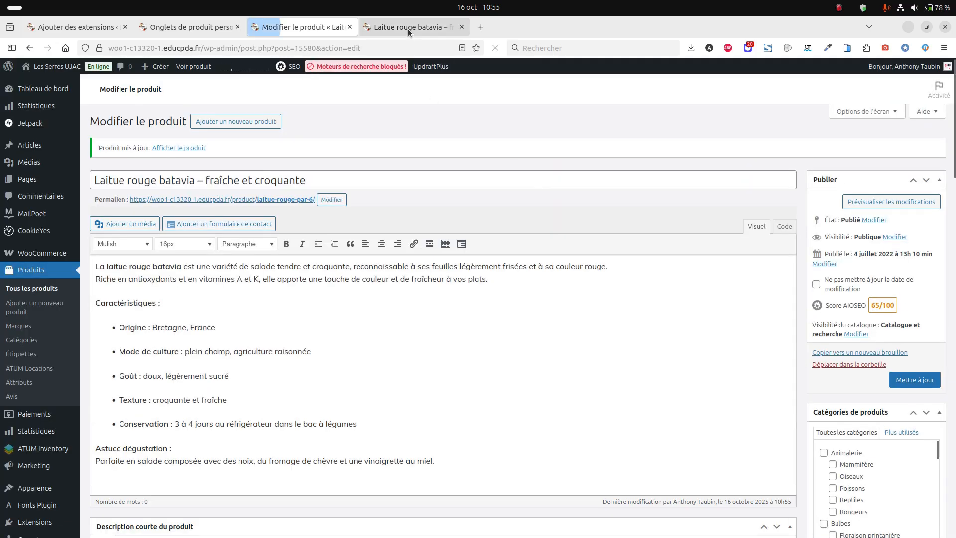
Reload the public lettuce product page and view its Livraison, Retour and Description tabs
click(408, 28)
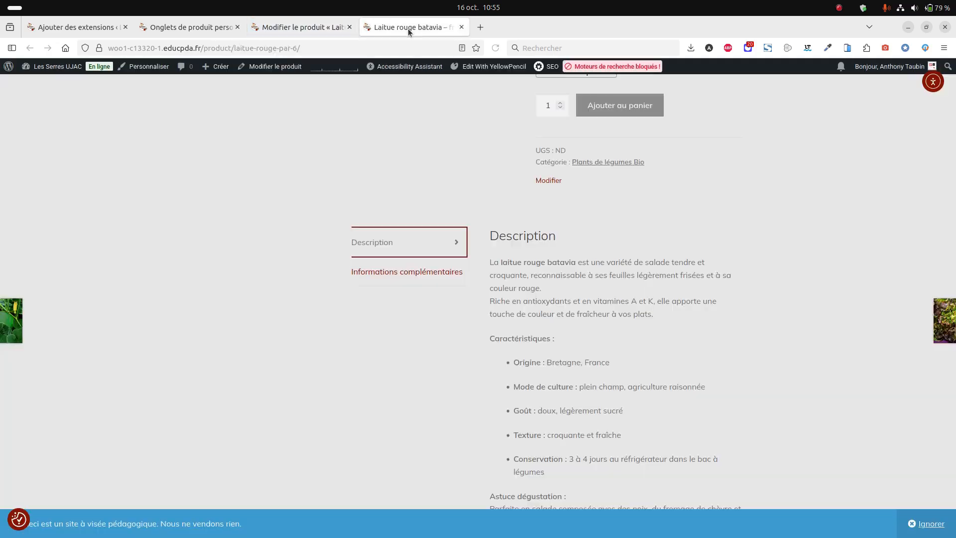
click(496, 48)
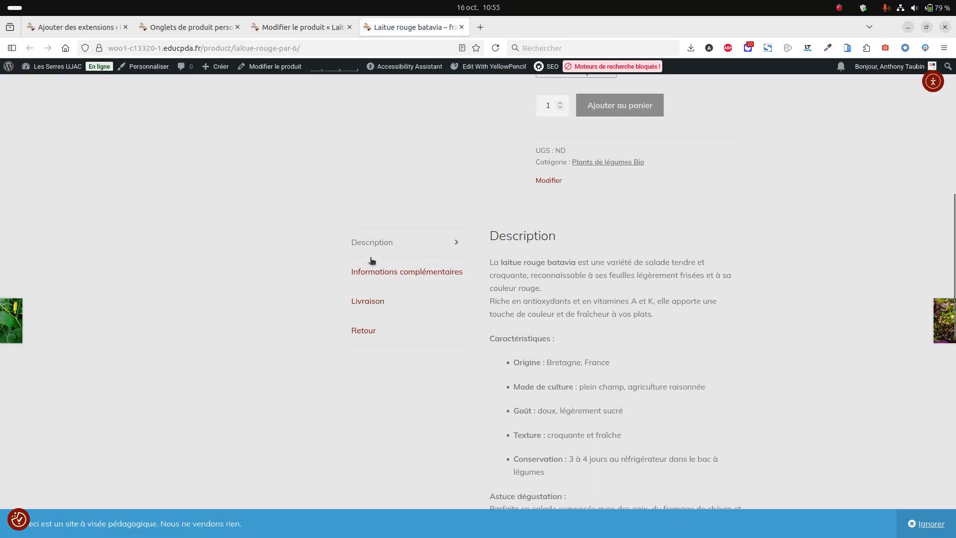
click(365, 303)
click(363, 331)
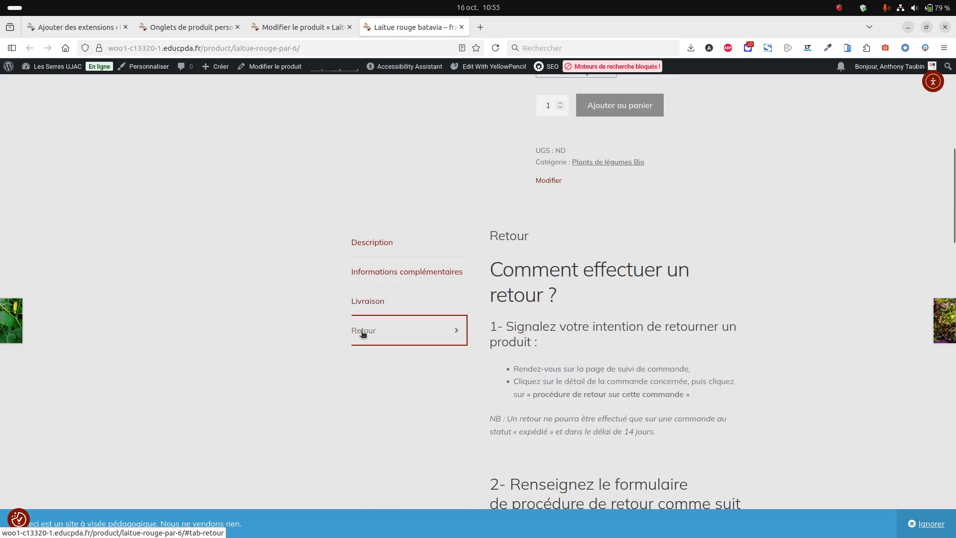
click(367, 242)
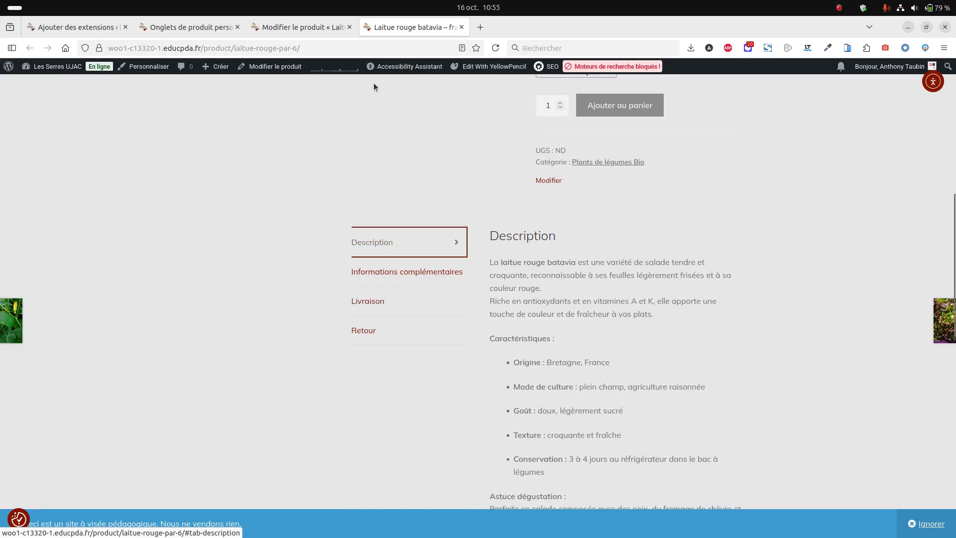
Cut the Caractéristiques heading and its bullet list from the product description, and remove the leftover bullet and blank line
click(304, 28)
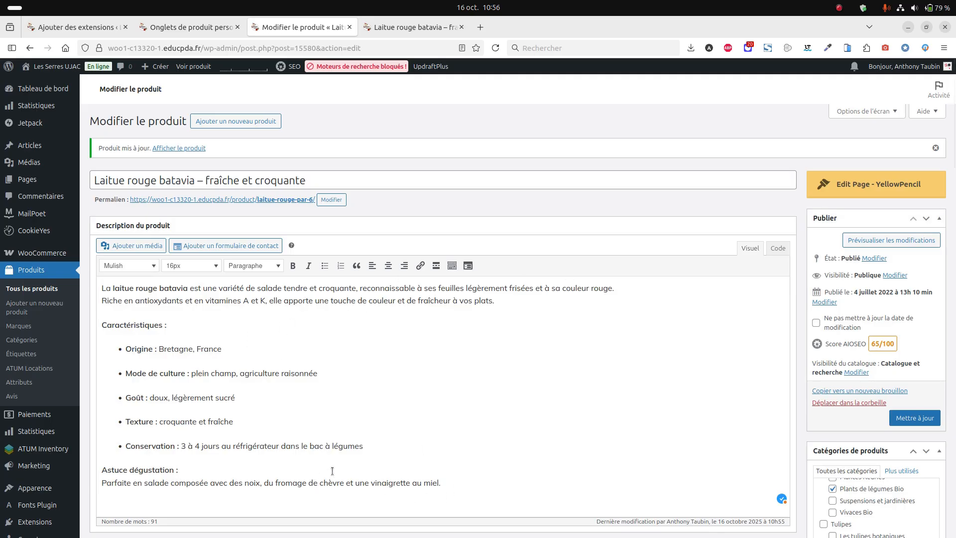
drag(375, 452, 98, 323)
right_click(112, 321)
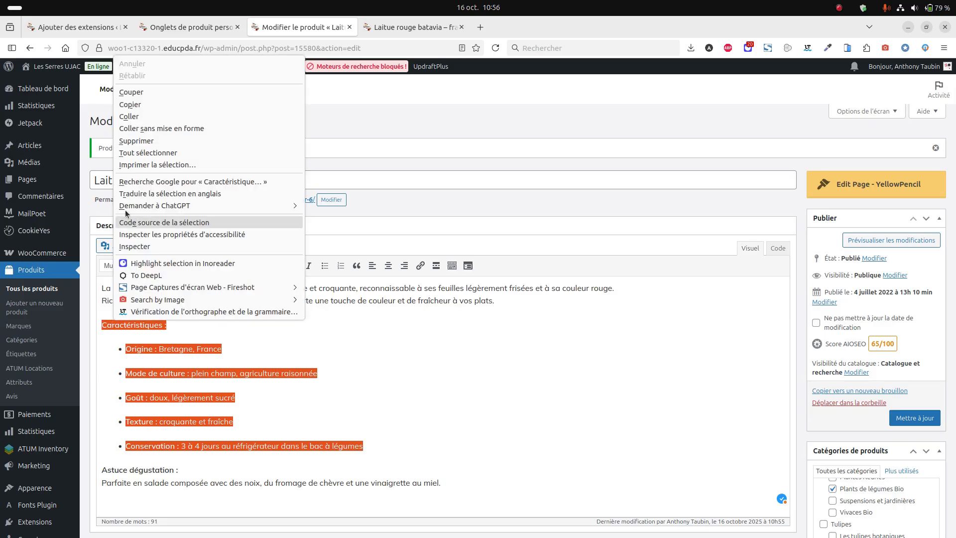
click(161, 93)
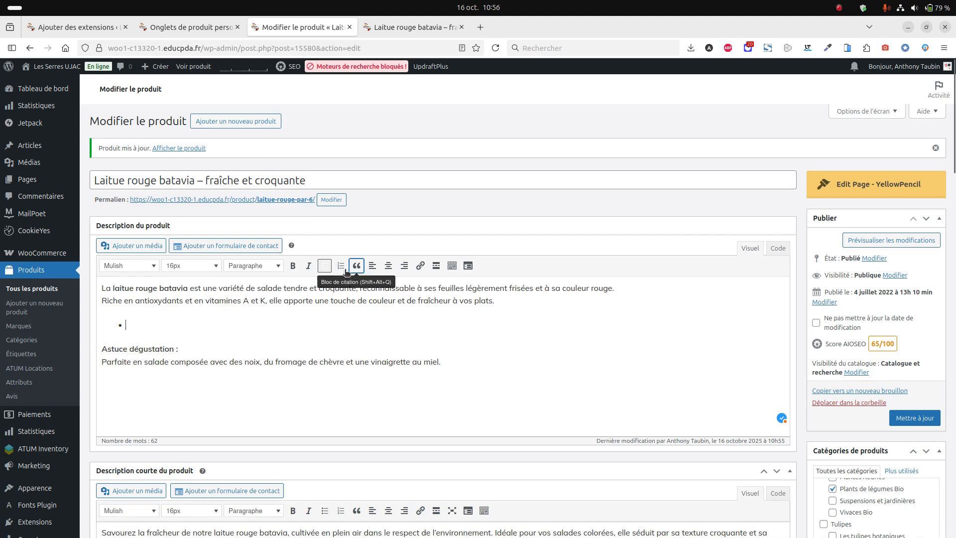
click(325, 266)
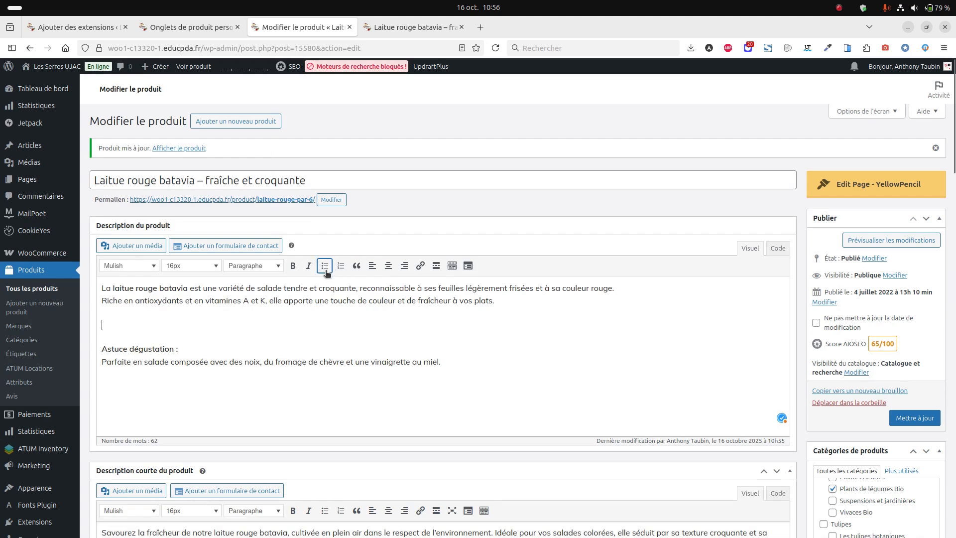
key(BackSpace)
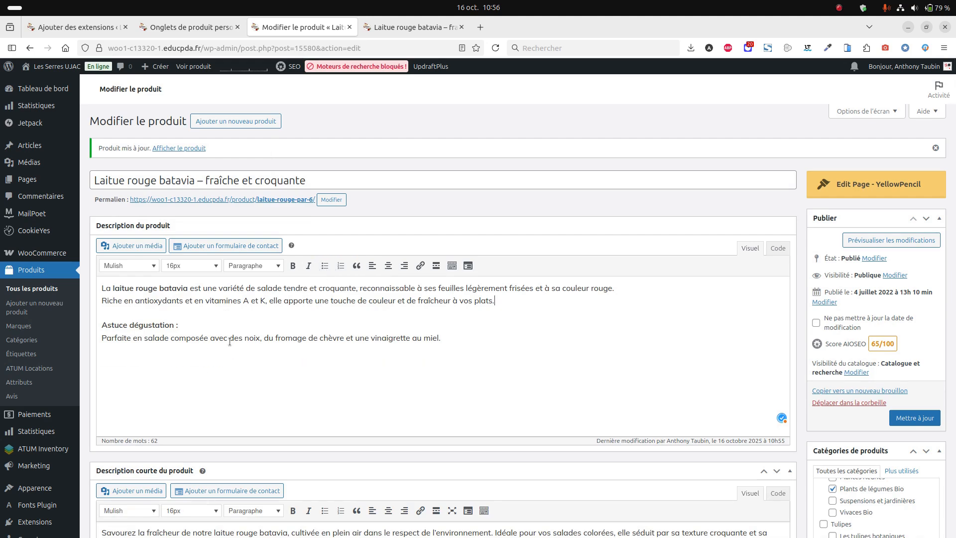
Add a new custom tab below Retour in the product data and paste the cut Caractéristiques heading and list into its content
scroll(503, 308, down, 10)
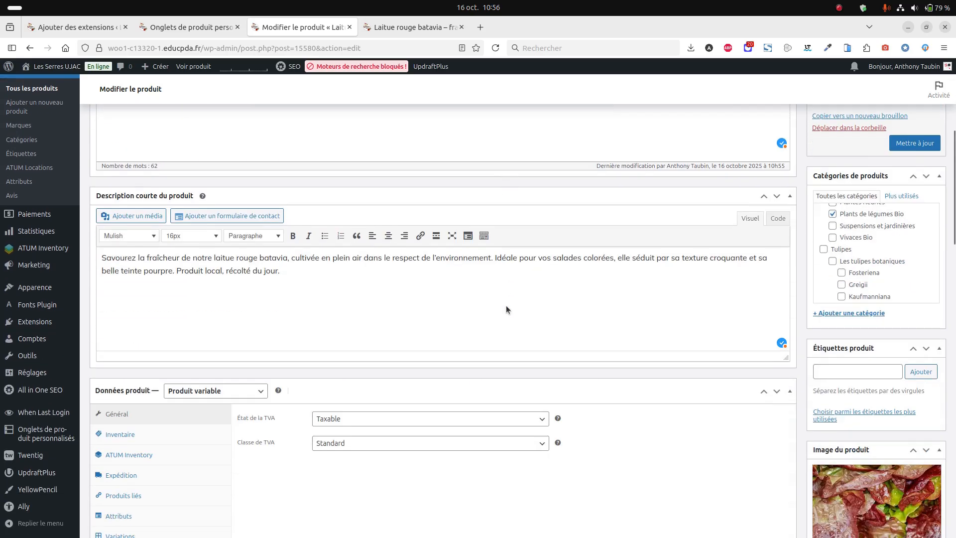
click(152, 371)
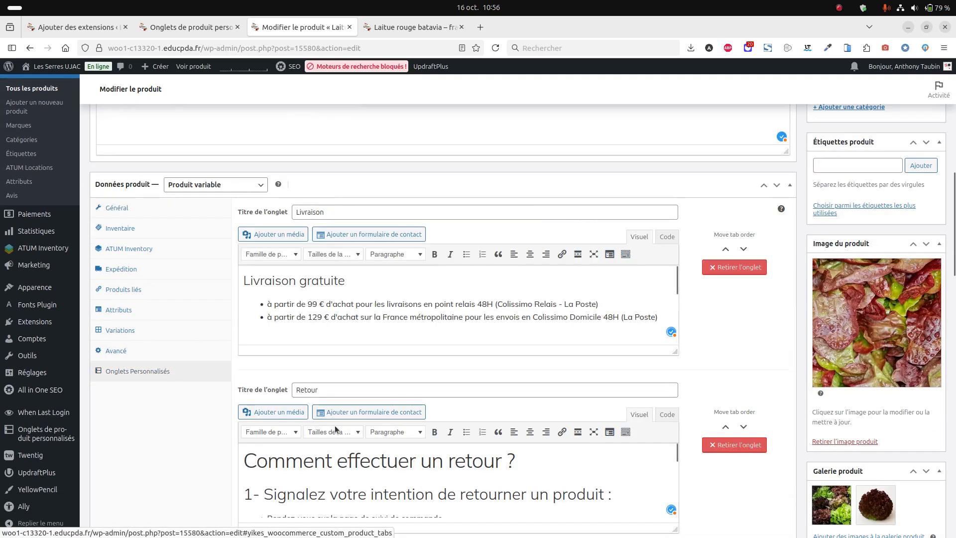
scroll(691, 309, down, 4)
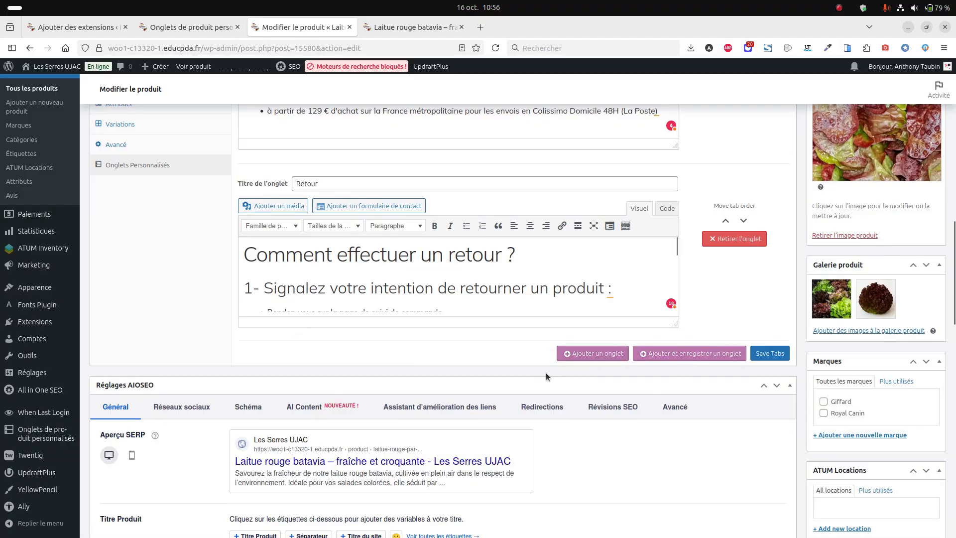
click(583, 353)
click(317, 361)
click(272, 435)
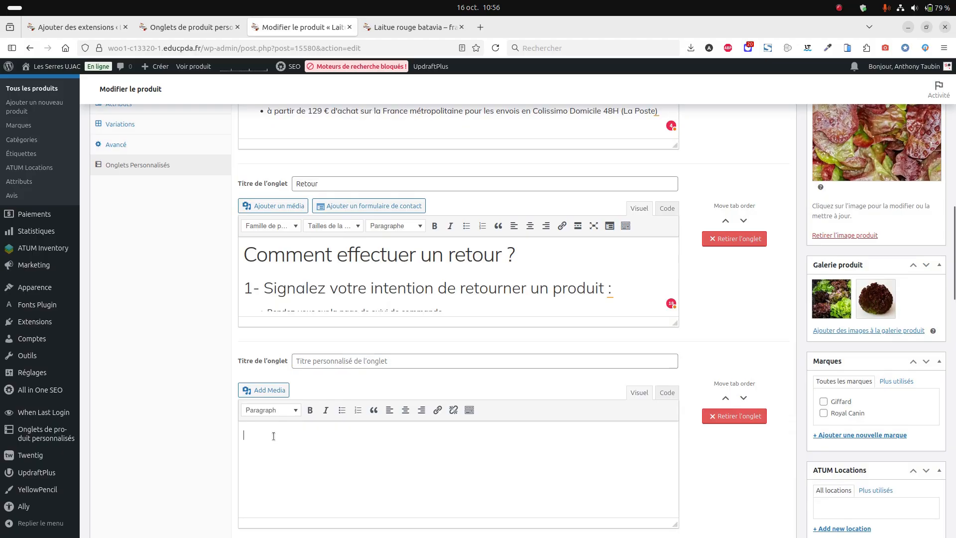
key(ctrl+v)
Move the heading from the new tab's content into its title as "Caractéristiques" and remove the leftover blank line
scroll(289, 433, up, 1)
triple_click(290, 430)
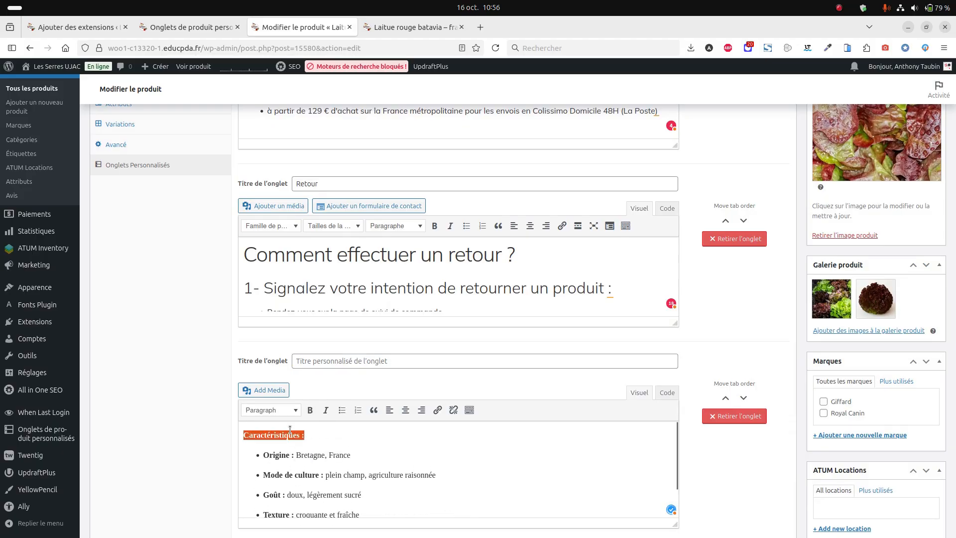
key(ctrl+x)
click(333, 361)
key(ctrl+v)
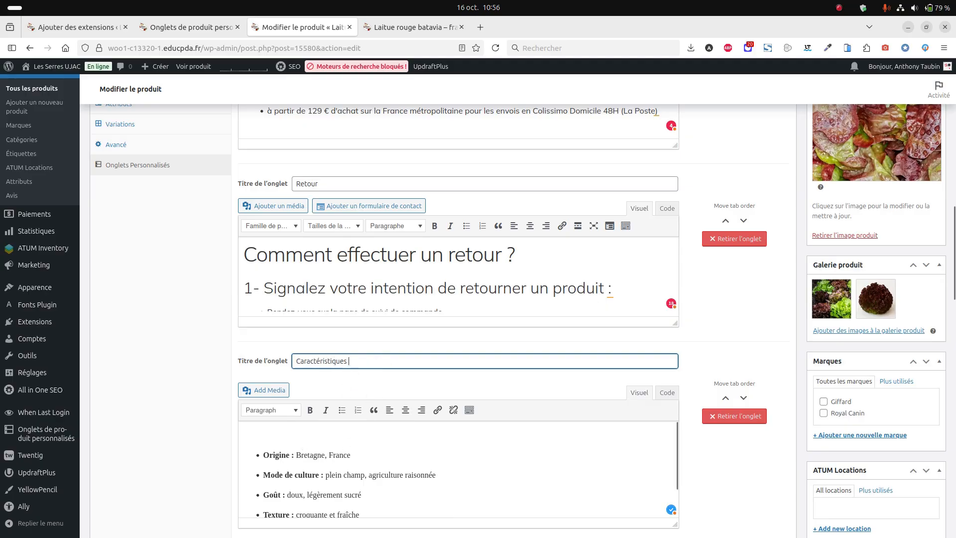
click(259, 432)
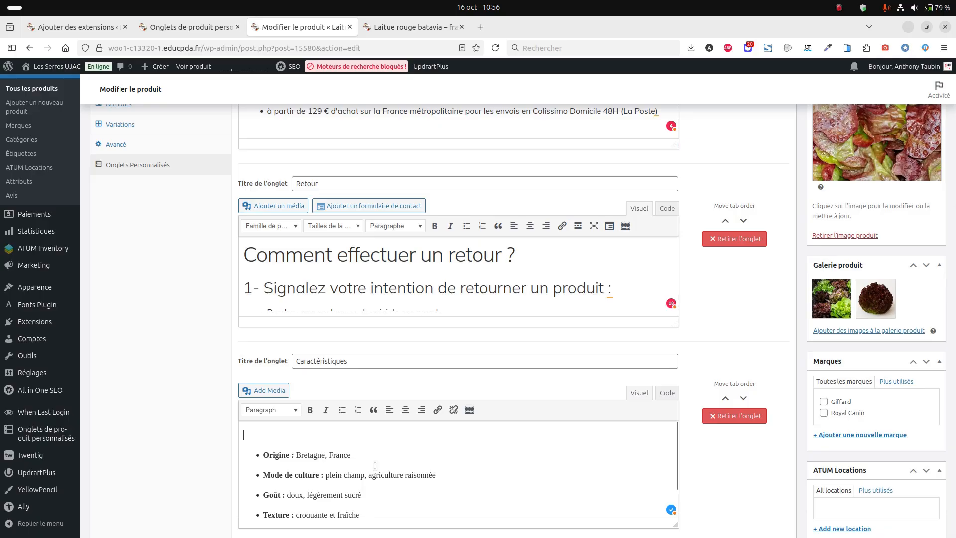
key(Delete)
Move the Caractéristiques tab up to first position, above Livraison and Retour
scroll(322, 460, down, 1)
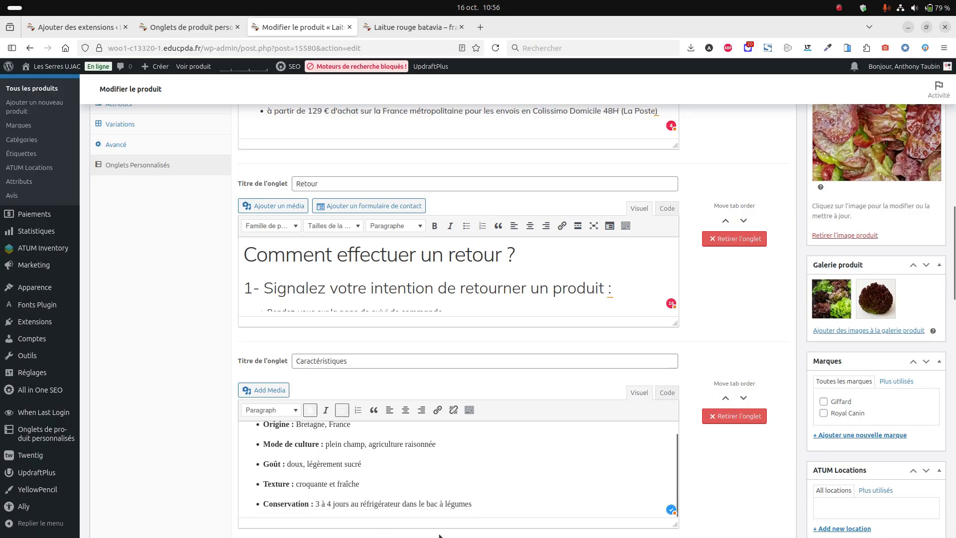
click(725, 398)
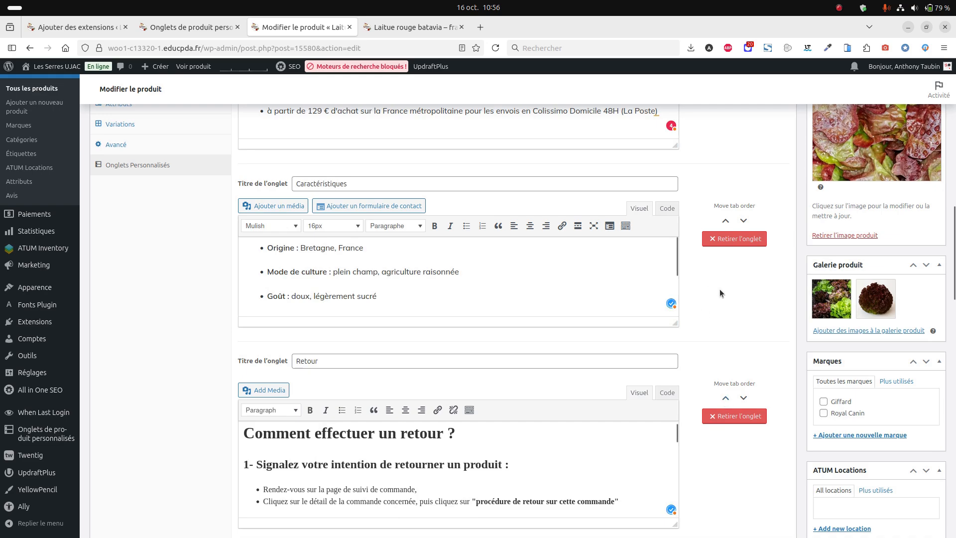
scroll(722, 298, up, 3)
click(725, 358)
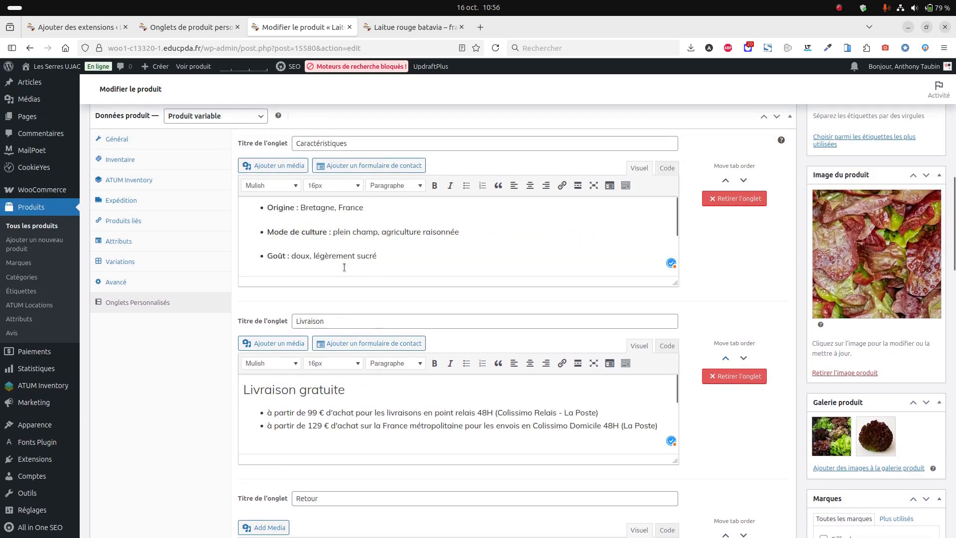
Cut the "Astuce dégustation" heading and its paragraph from the product description
scroll(340, 228, up, 4)
scroll(340, 228, up, 5)
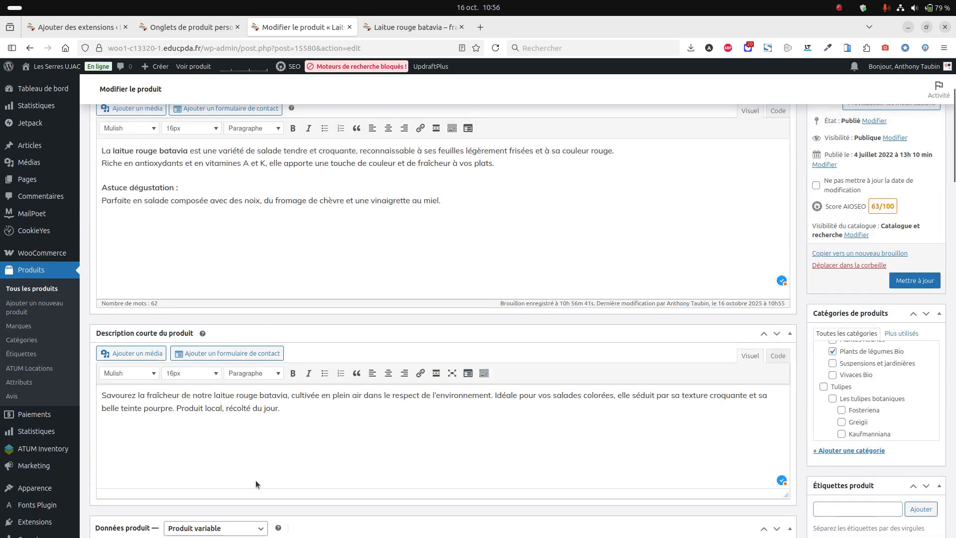
scroll(214, 284, up, 2)
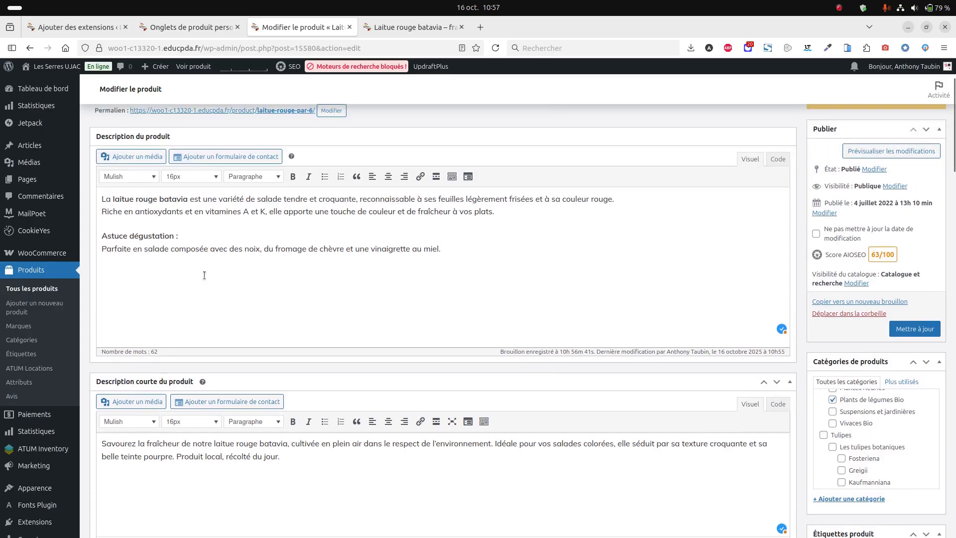
drag(442, 269, 96, 256)
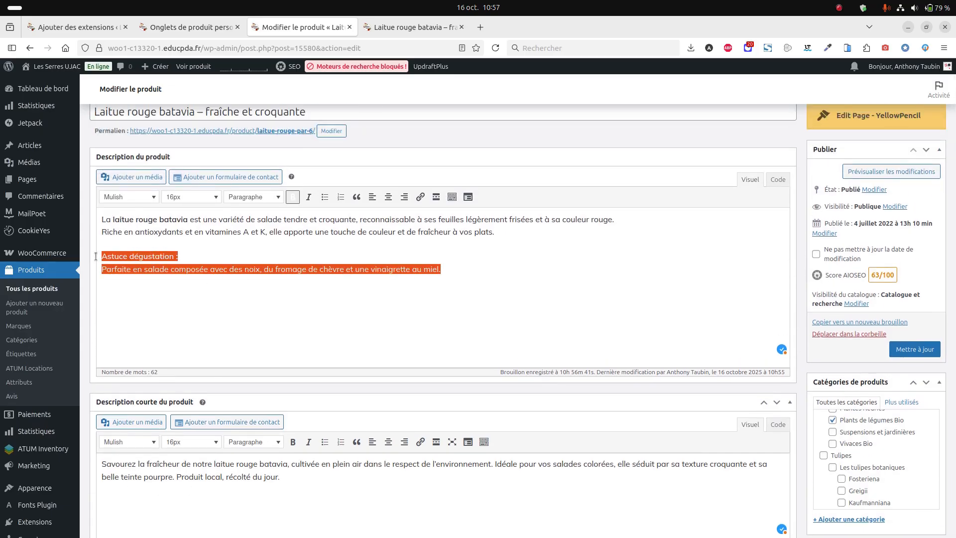
key(BackSpace)
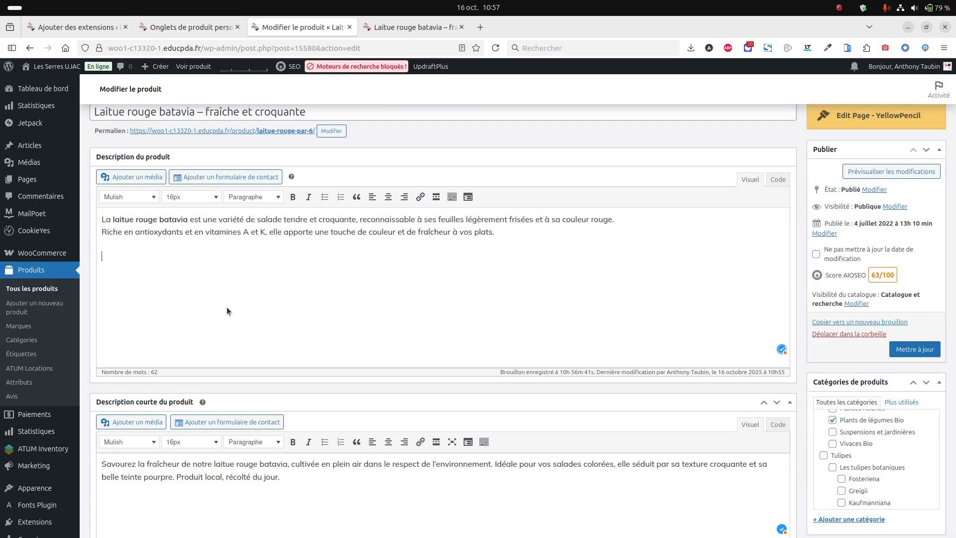
Add another custom tab after Retour and paste the cut Astuce dégustation text into its content
scroll(373, 448, down, 10)
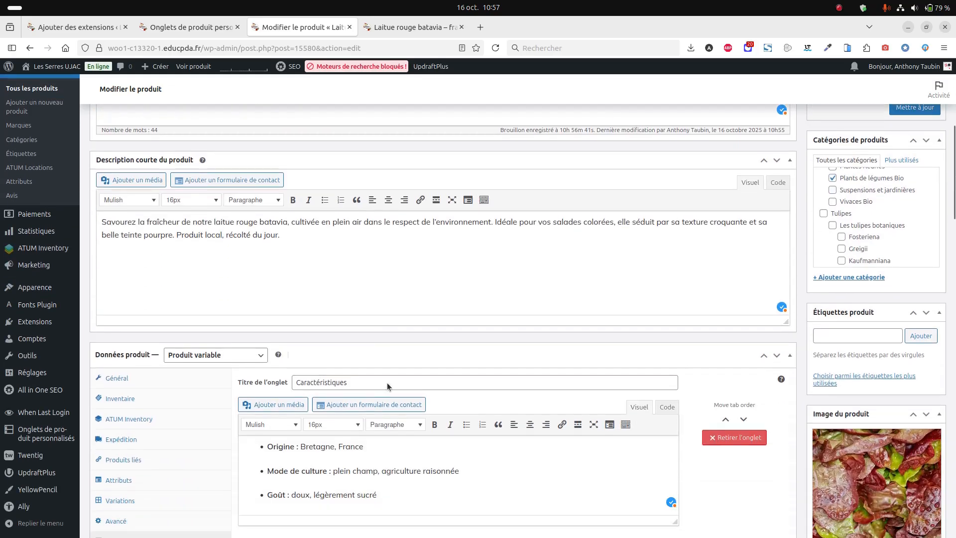
scroll(387, 386, down, 6)
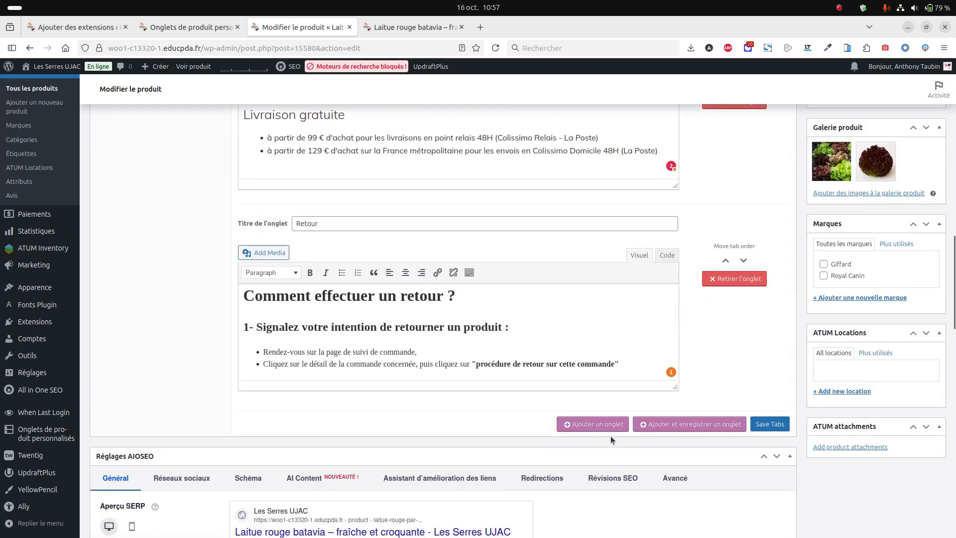
click(603, 424)
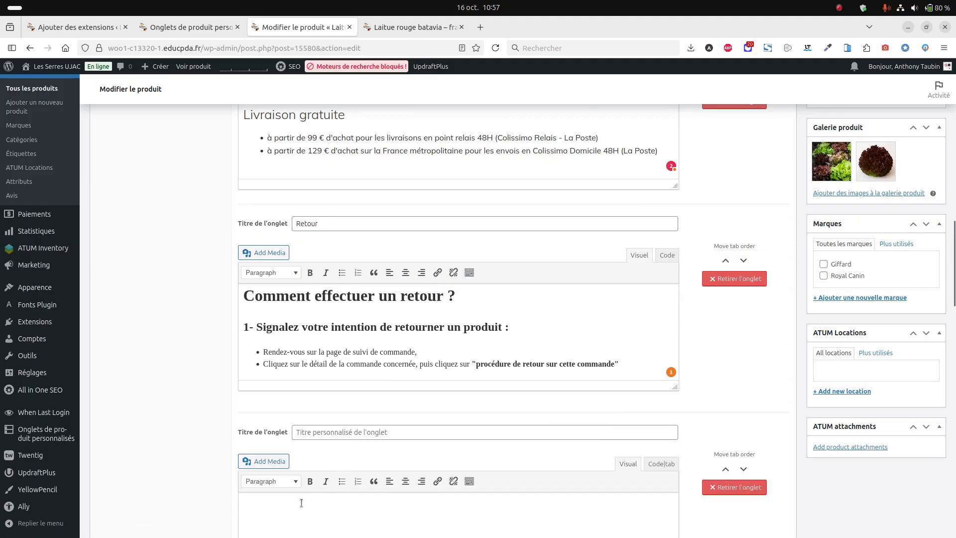
key(ctrl+v)
Move the heading from the new tab's content into its title as "Astuce dégustation", without the colon, and remove the empty line
drag(311, 506, 232, 506)
key(BackSpace)
click(317, 431)
key(ctrl+v)
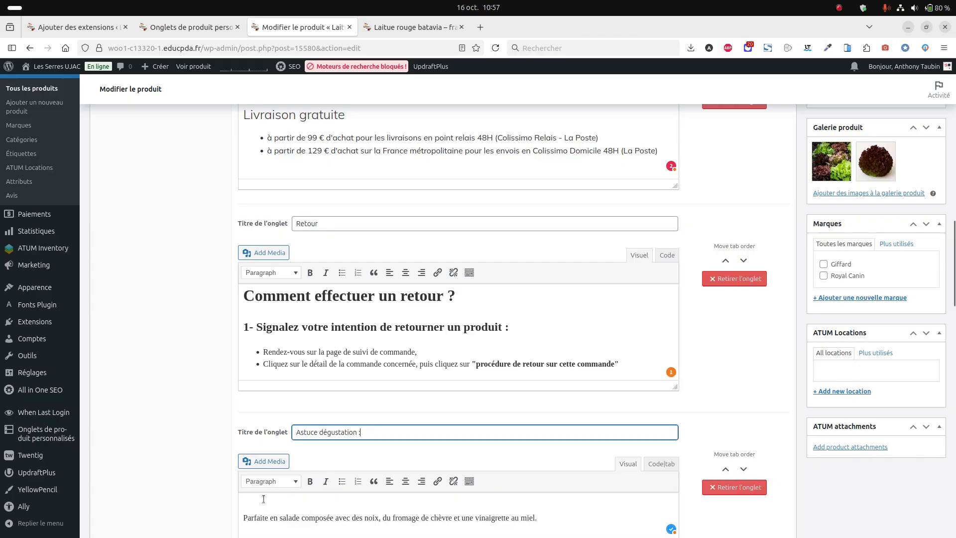
click(282, 506)
key(Delete)
Move the Astuce dégustation tab up two places so it sits between Caractéristiques and Livraison
scroll(574, 495, down, 2)
scroll(575, 494, down, 4)
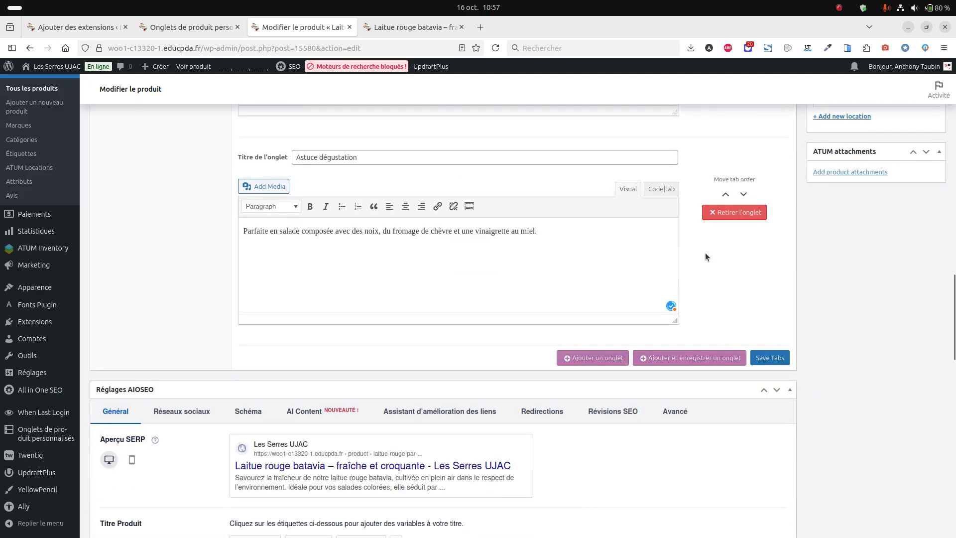
click(725, 194)
scroll(714, 261, up, 3)
scroll(715, 309, up, 4)
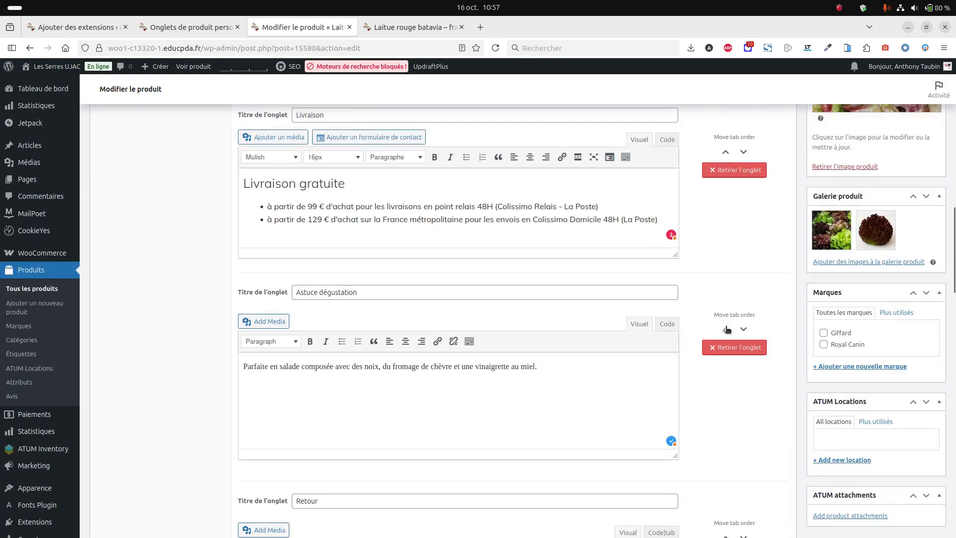
click(725, 329)
scroll(713, 294, up, 4)
Save the reordered custom tabs and update the lettuce product
scroll(728, 327, down, 10)
click(769, 357)
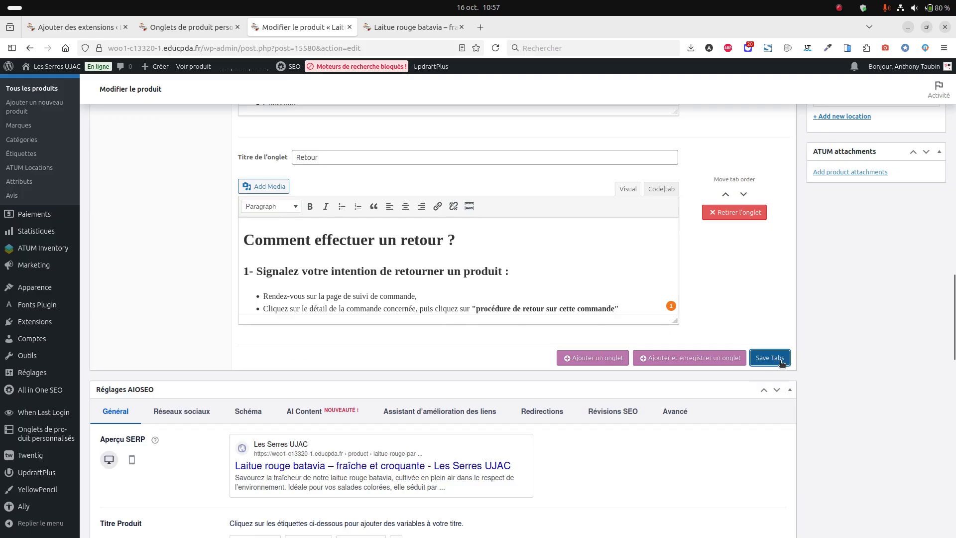
scroll(871, 239, up, 15)
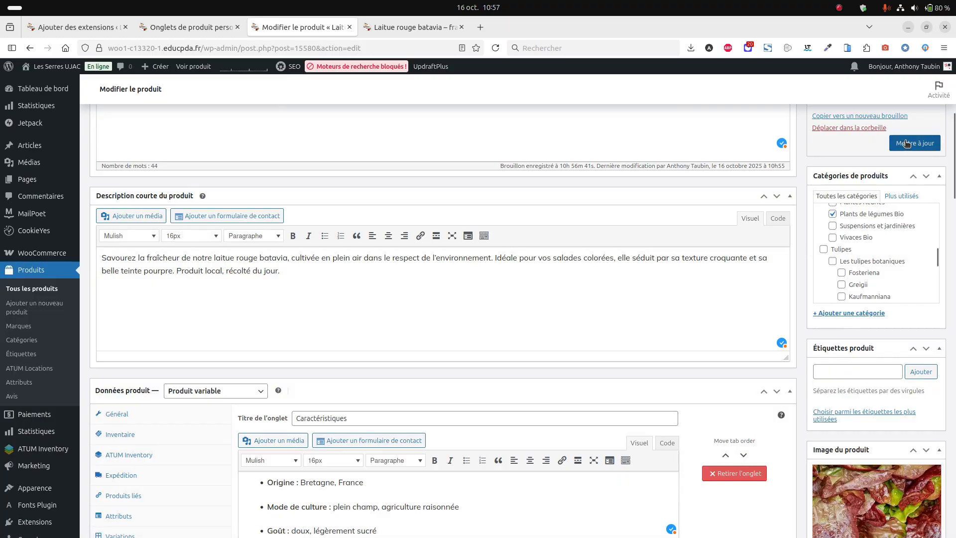
click(906, 144)
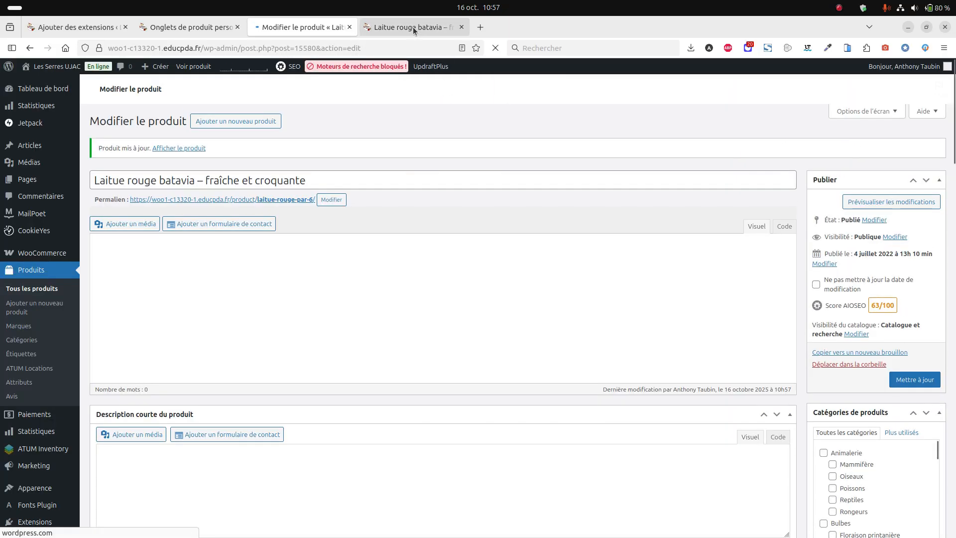
Reload the public lettuce product page and view its Caractéristiques, Astuce dégustation, Livraison and Retour tabs
click(412, 27)
scroll(606, 210, up, 10)
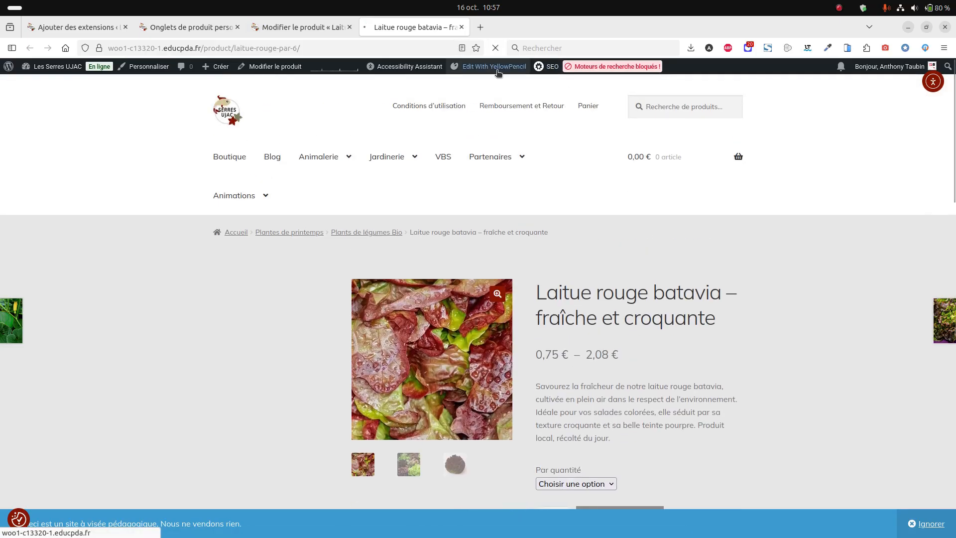
click(495, 48)
scroll(759, 341, down, 7)
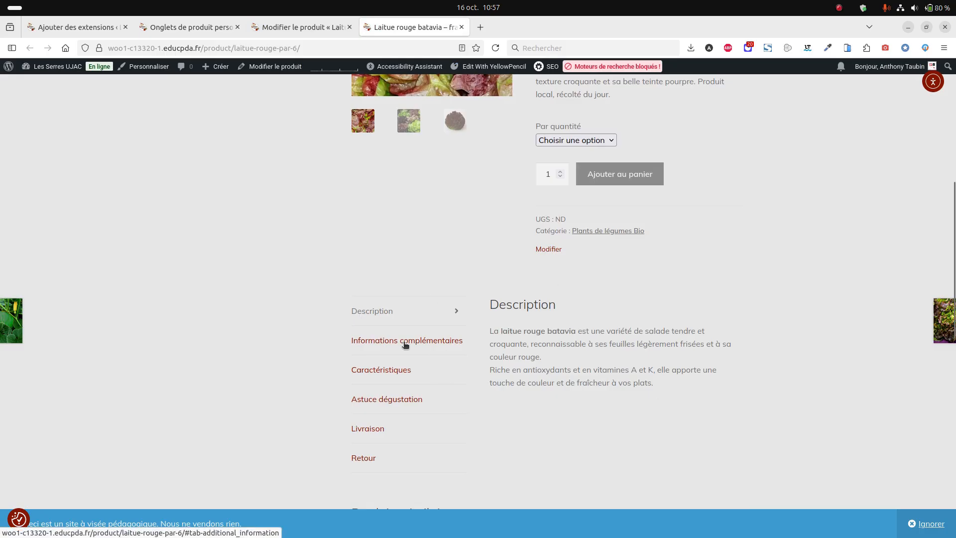
click(393, 373)
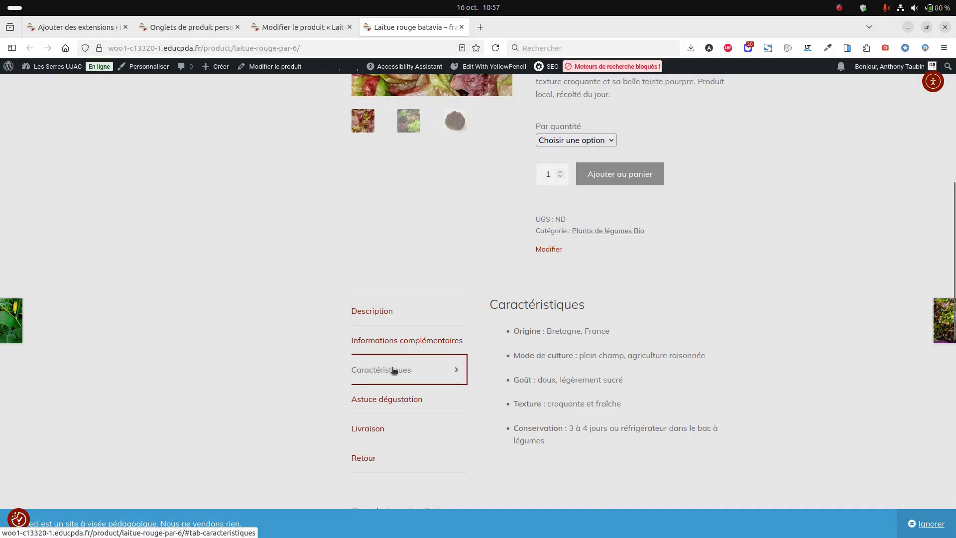
click(388, 399)
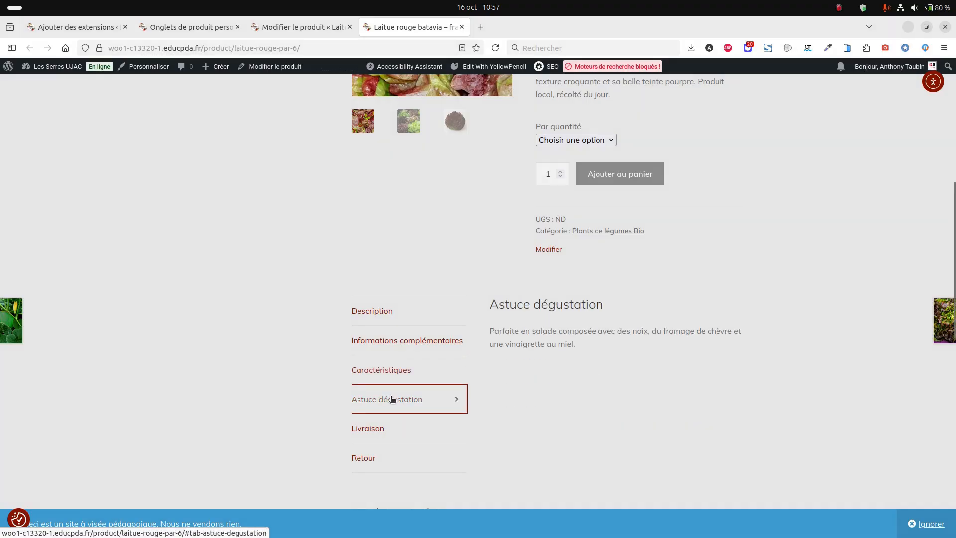
click(389, 431)
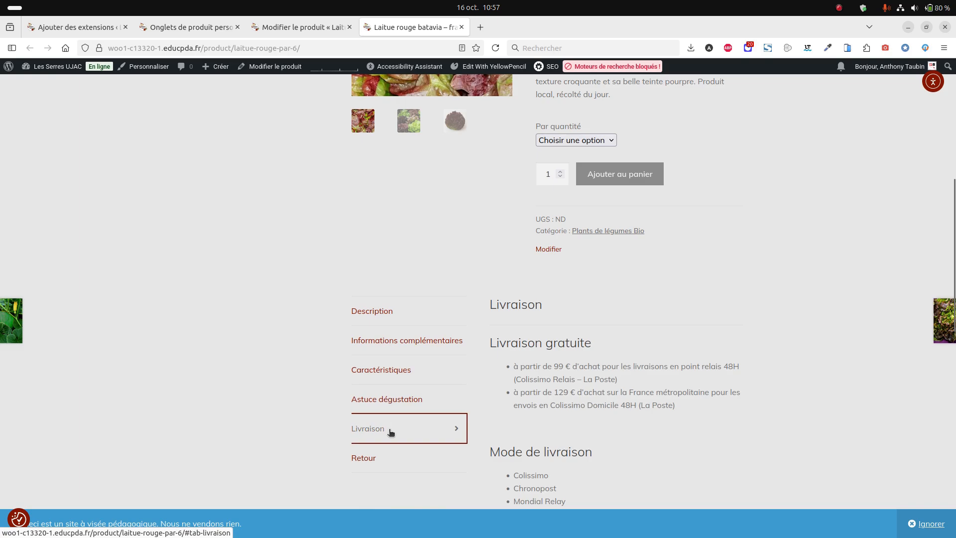
click(390, 458)
scroll(605, 369, up, 4)
scroll(605, 369, up, 3)
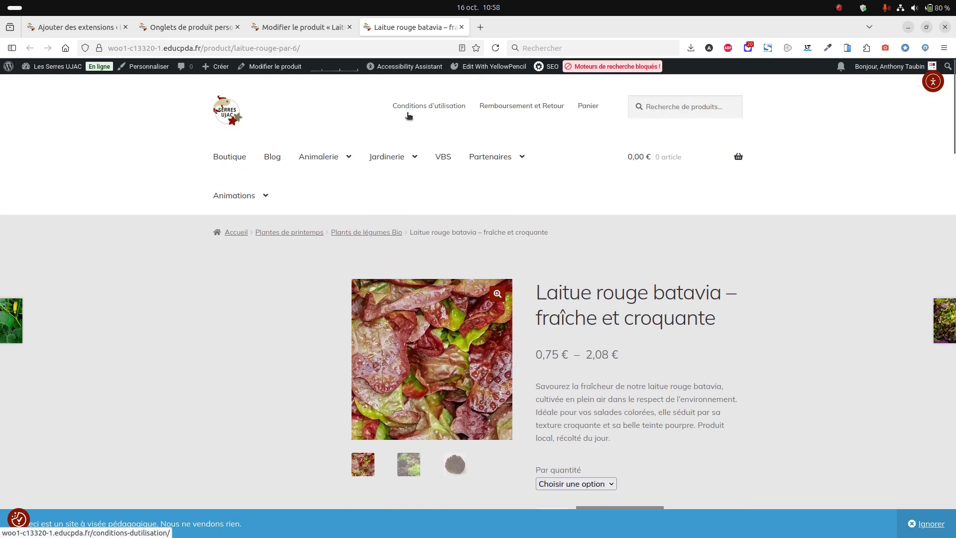